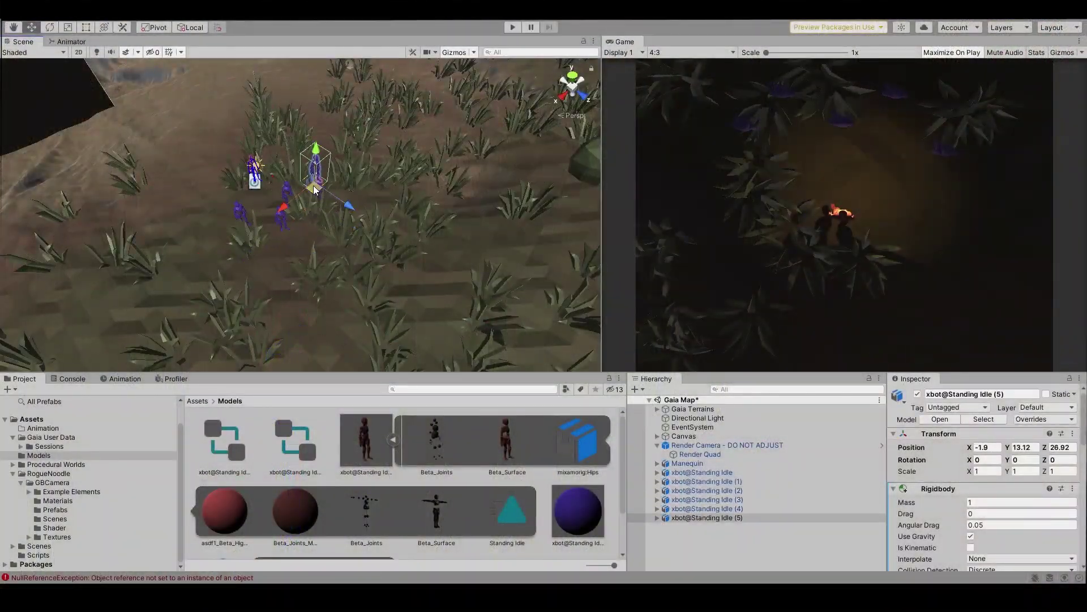
# Step: Duplicate the xbot figure with Ctrl+D and drag the copy into the flower patch
pyautogui.hotkey('ctrl', 'd')
pyautogui.hotkey('ctrl', 'd')
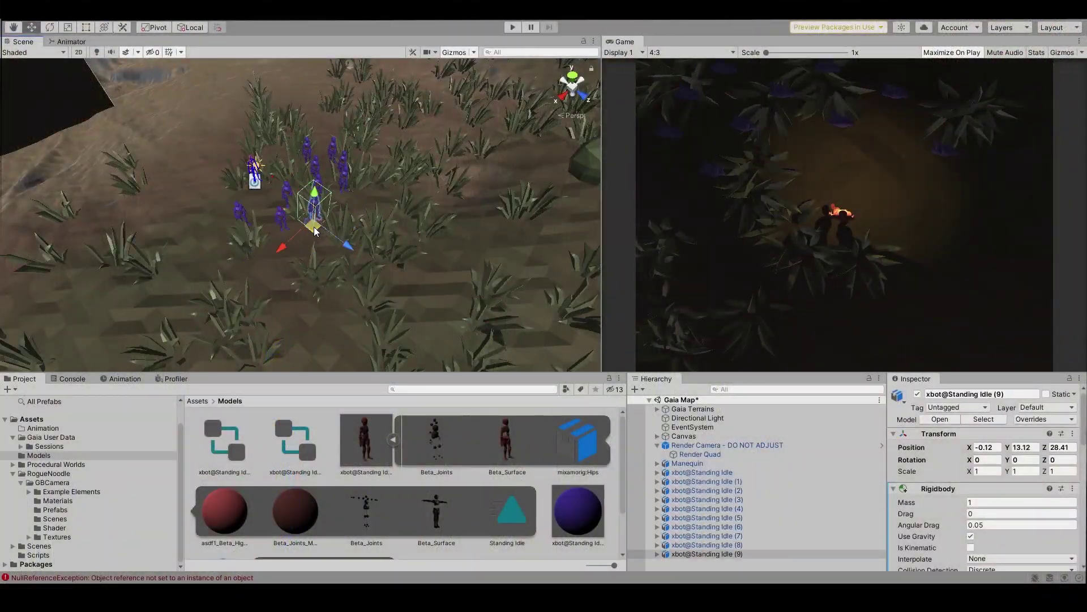
pyautogui.moveTo(315, 231); pyautogui.dragTo(231, 266)
pyautogui.click(286, 204)
# Step: Select the Standing Torch Walk Forward animation asset in the Project window
pyautogui.scroll(-2, 527, 492)
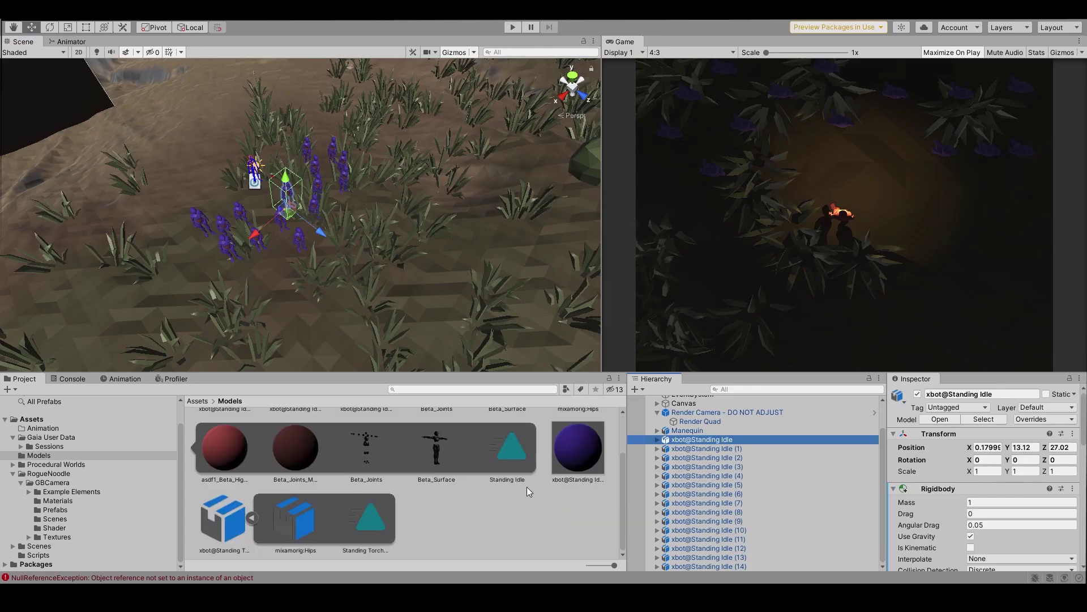
pyautogui.click(222, 517)
pyautogui.scroll(-5, 961, 484)
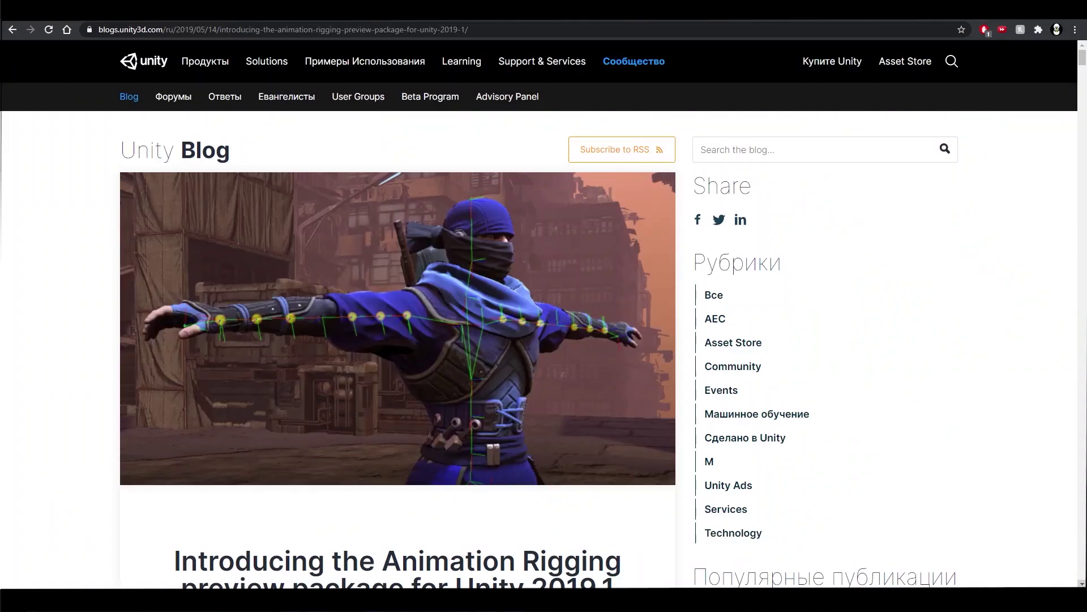
# Step: Select the mannequin in the test scene, zoom in, then start sketching a head outline
pyautogui.scroll(-7, 544, 314)
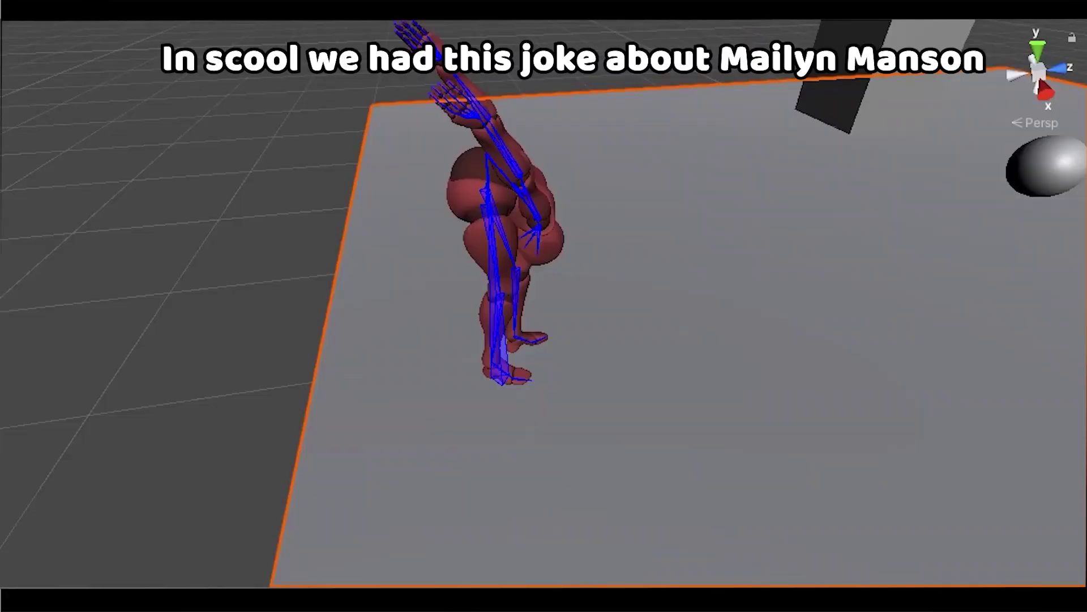
pyautogui.click(474, 256)
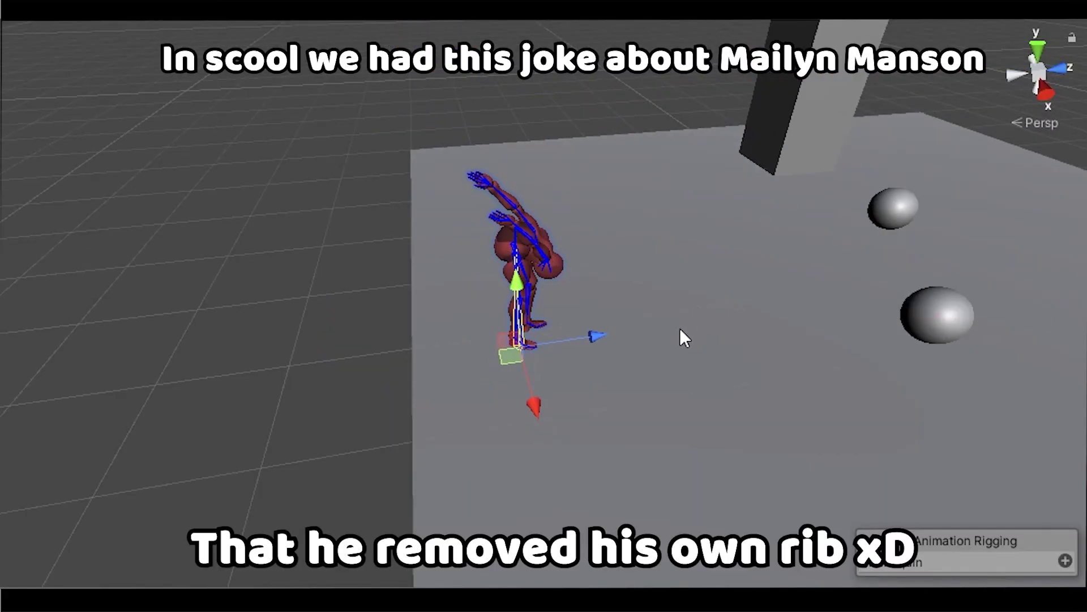
pyautogui.scroll(5, 678, 331)
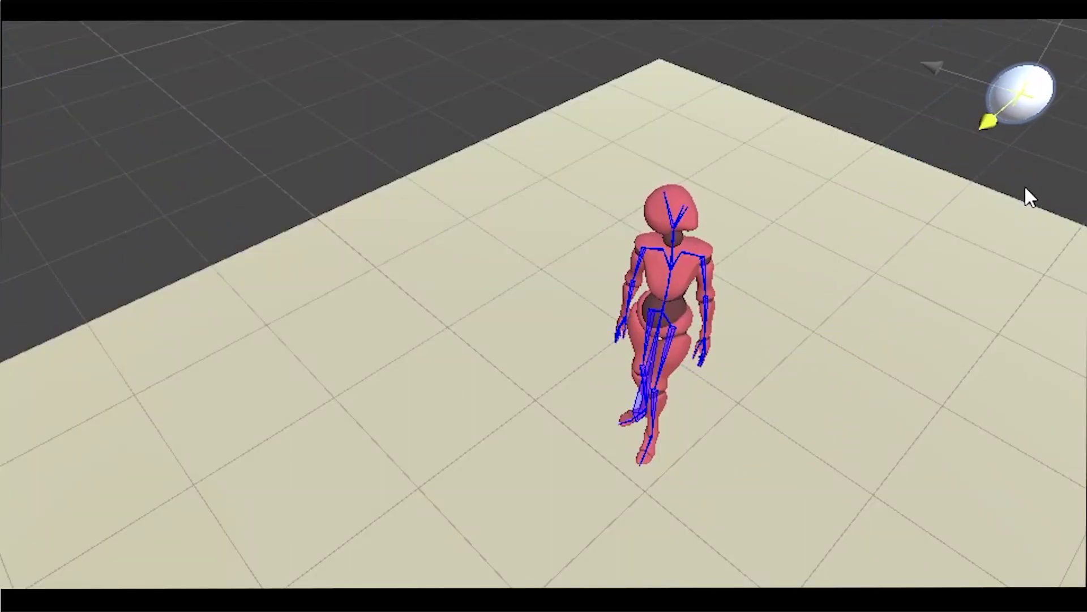
pyautogui.moveTo(327, 195); pyautogui.dragTo(381, 256)
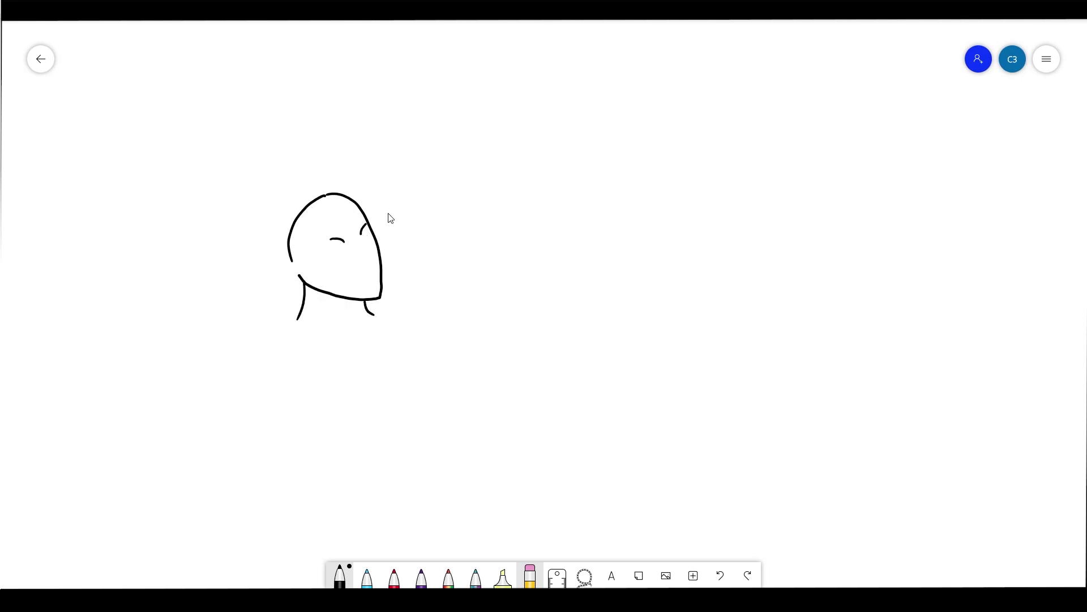
# Step: Draw the upper and lower field-of-view edges and a thought cloud with a handwritten question
pyautogui.moveTo(378, 213); pyautogui.dragTo(601, 151)
pyautogui.moveTo(403, 311); pyautogui.dragTo(615, 468)
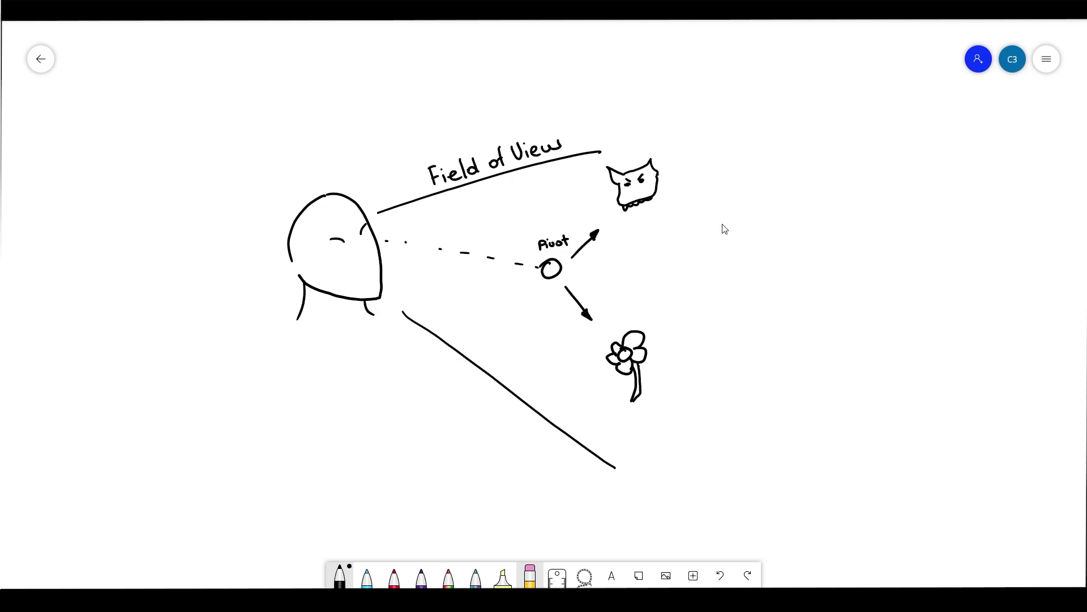
pyautogui.moveTo(119, 84); pyautogui.dragTo(107, 84)
pyautogui.moveTo(108, 94); pyautogui.dragTo(131, 92)
pyautogui.moveTo(131, 88); pyautogui.dragTo(145, 94)
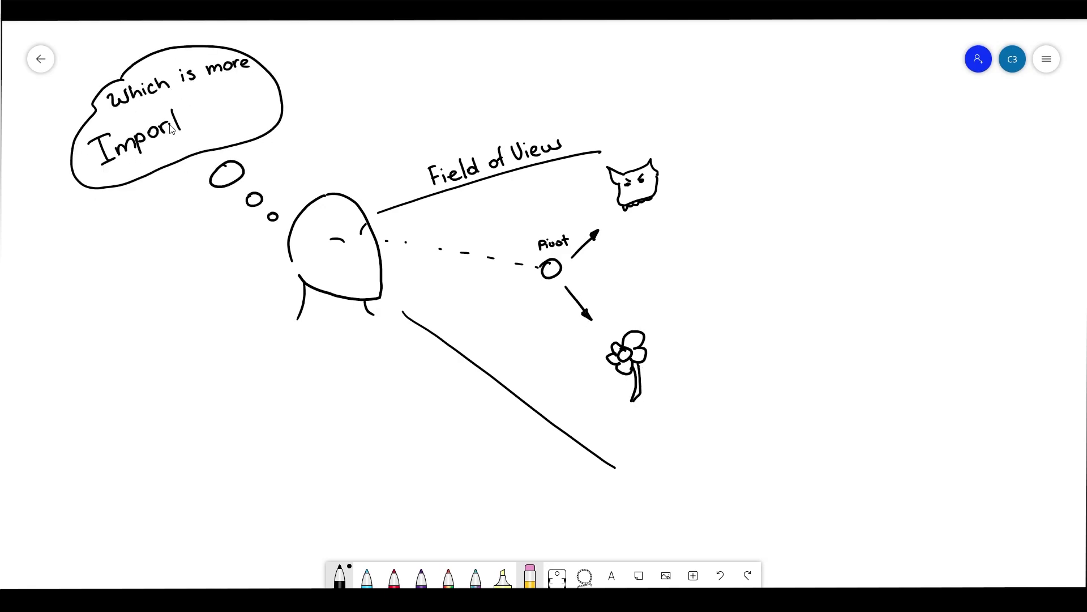
# Step: Link the thought cloud to the head with three shrinking bubble circles
pyautogui.moveTo(262, 272); pyautogui.dragTo(263, 272)
pyautogui.moveTo(236, 289); pyautogui.dragTo(237, 290)
pyautogui.moveTo(209, 308); pyautogui.dragTo(210, 309)
pyautogui.moveTo(159, 344)
pyautogui.mouseDown()
pyautogui.moveTo(286, 473)
pyautogui.moveTo(159, 344)
pyautogui.mouseUp()
pyautogui.click(117, 370)
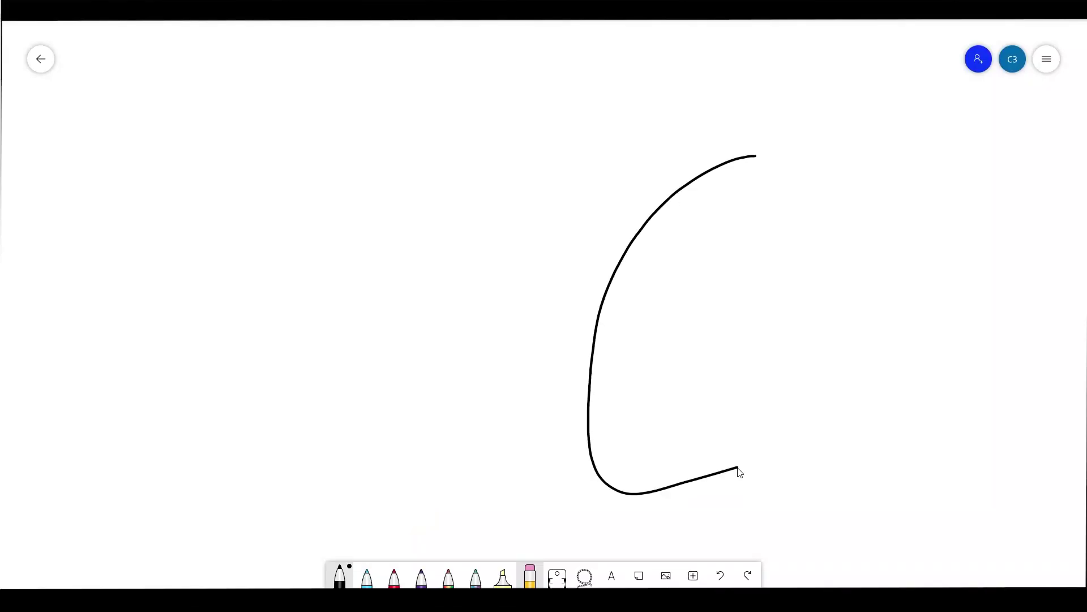
# Step: Draw question-mark boxes beside the head, then replace them with a sword, a flower and another object
pyautogui.moveTo(179, 258)
pyautogui.mouseDown()
pyautogui.moveTo(220, 283)
pyautogui.moveTo(398, 209)
pyautogui.moveTo(539, 303)
pyautogui.moveTo(586, 271)
pyautogui.mouseUp()
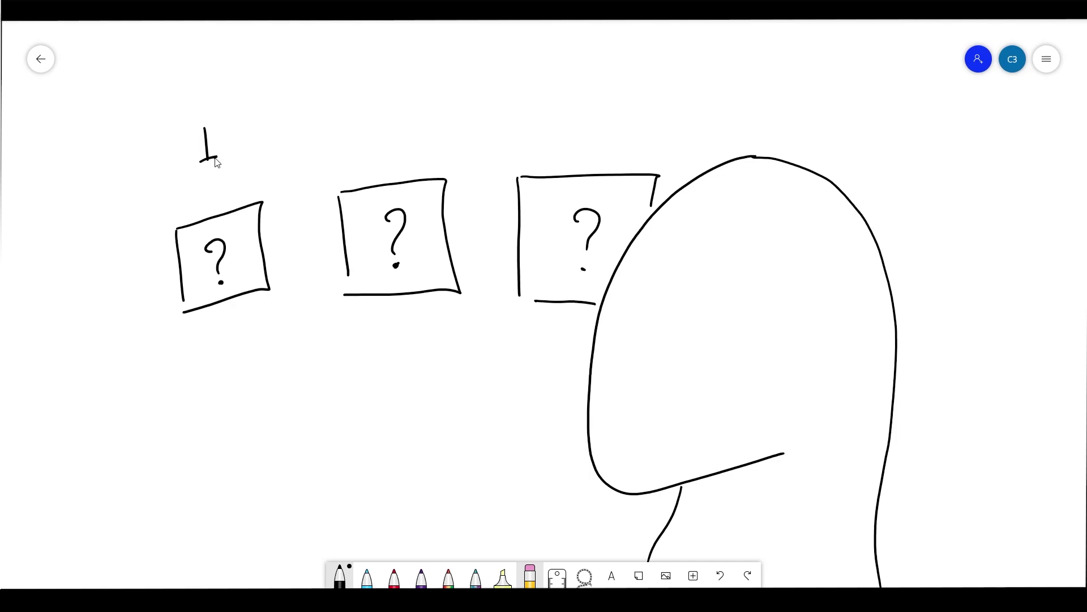
pyautogui.moveTo(217, 163); pyautogui.dragTo(207, 252)
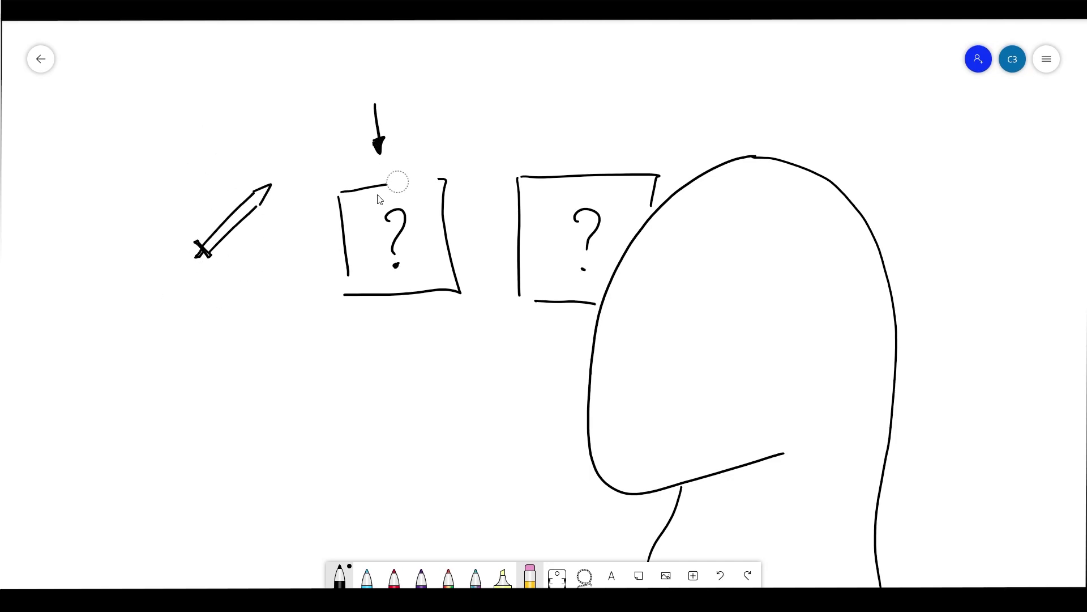
pyautogui.moveTo(380, 200); pyautogui.dragTo(397, 267)
pyautogui.moveTo(386, 215); pyautogui.dragTo(427, 227)
pyautogui.moveTo(585, 113); pyautogui.dragTo(589, 243)
pyautogui.moveTo(530, 171); pyautogui.dragTo(538, 193)
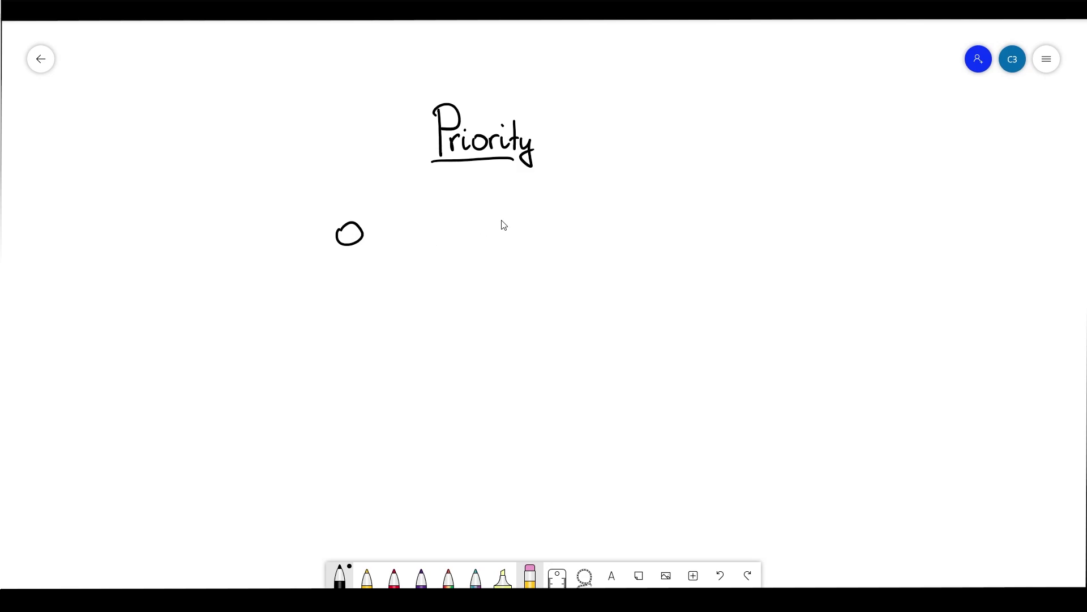
# Step: Switch to rainbow ink and then red ink to annotate the Priority scale
pyautogui.click(448, 578)
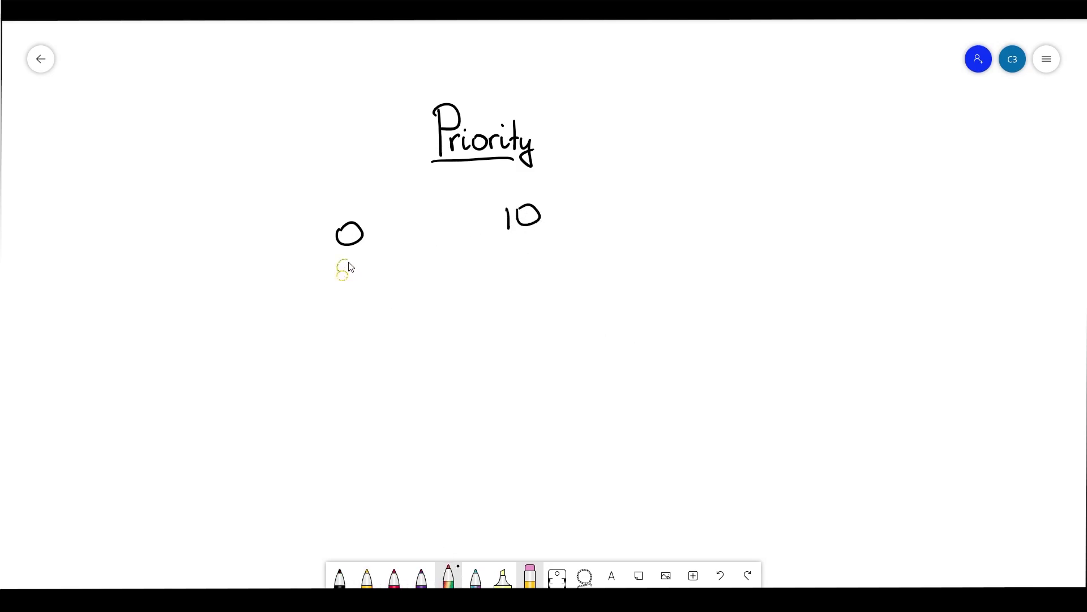
pyautogui.click(394, 578)
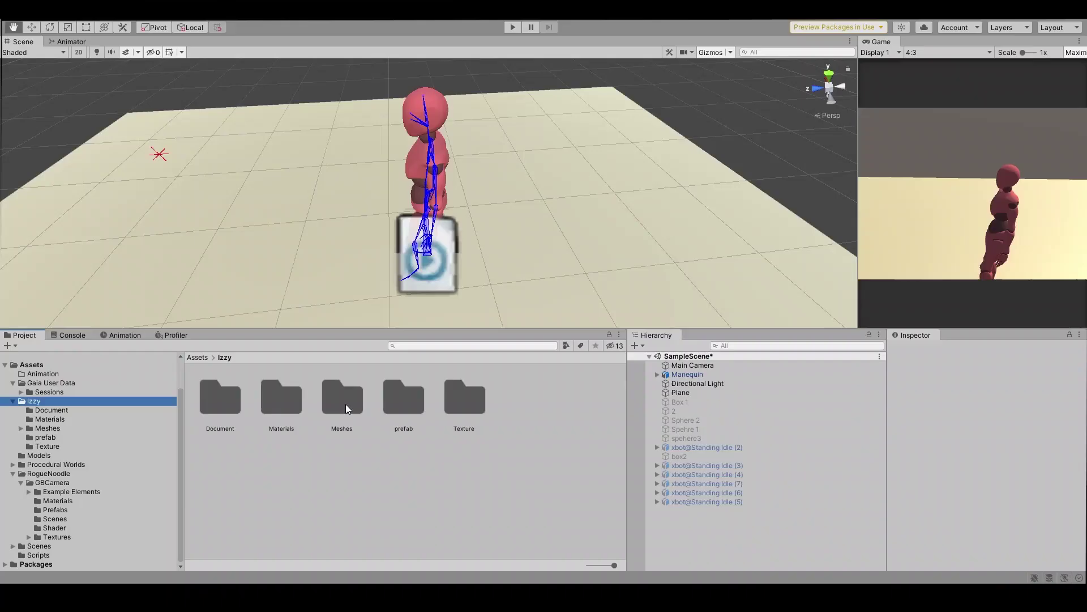
# Step: Open the prefab folder and place the Izzy prefab into the scene
pyautogui.click(411, 399)
pyautogui.doubleClick(411, 399)
pyautogui.moveTo(221, 391); pyautogui.dragTo(531, 252)
# Step: Select Izzy's Bra object and set its Target Priority to 10
pyautogui.click(657, 374)
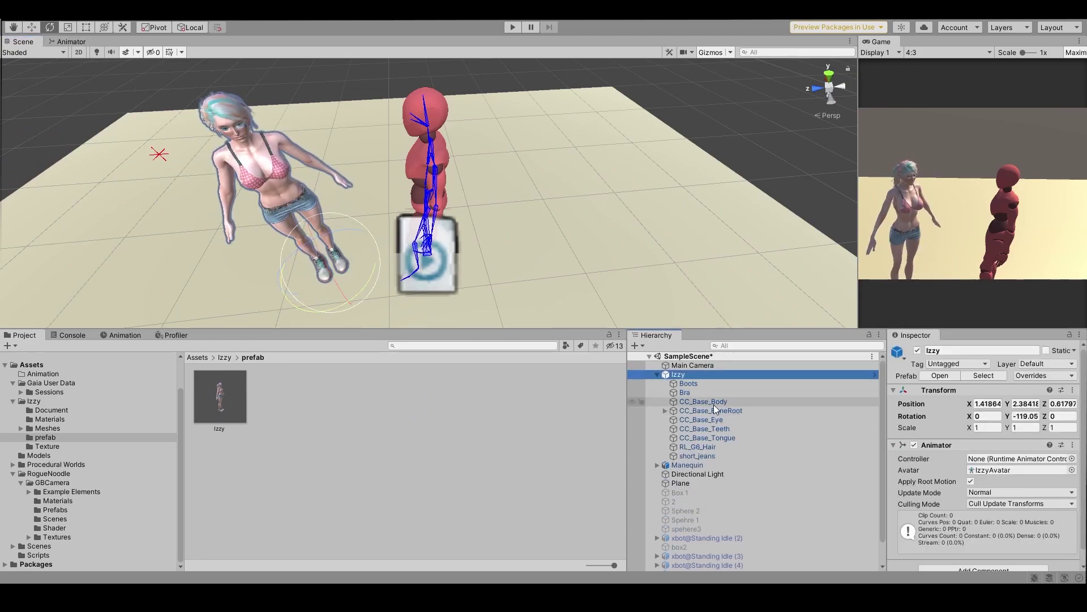
pyautogui.doubleClick(693, 395)
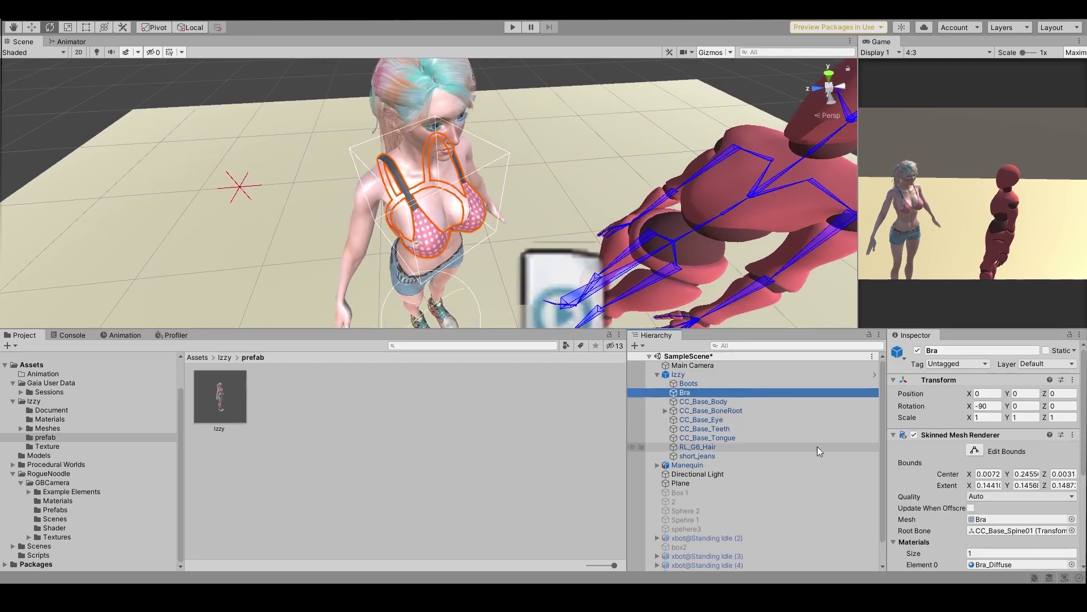
pyautogui.scroll(-5, 995, 560)
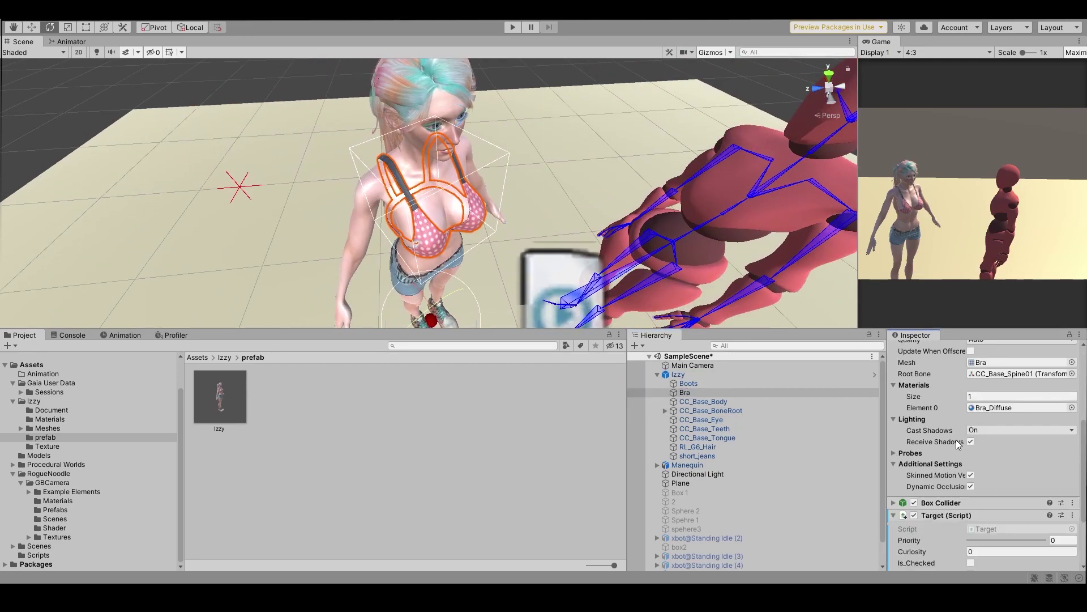
pyautogui.scroll(-3, 955, 439)
pyautogui.scroll(-1, 1070, 441)
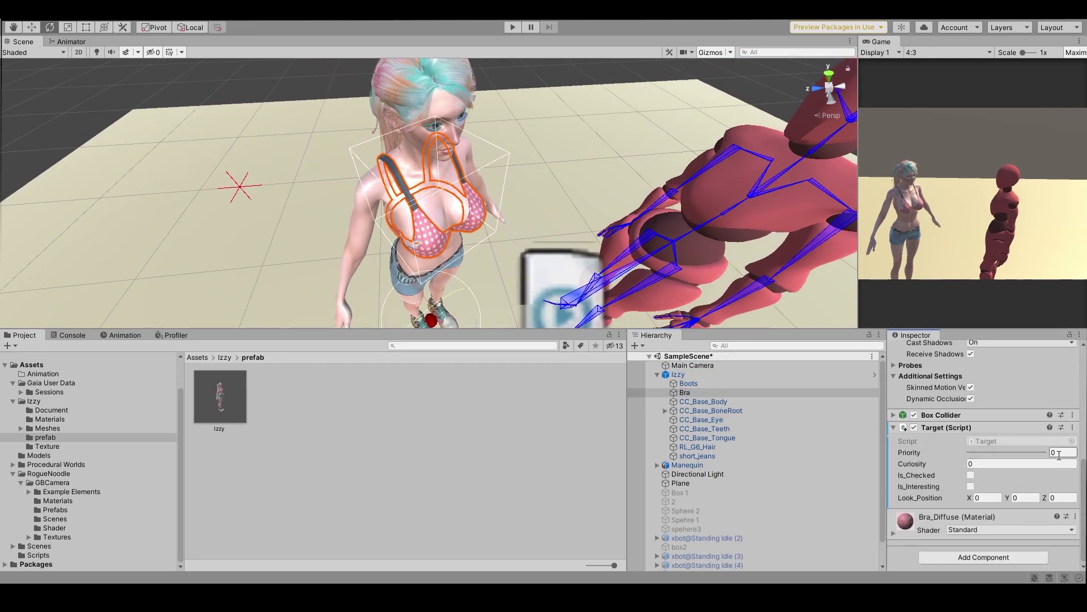
pyautogui.click(1052, 451)
pyautogui.write('10')
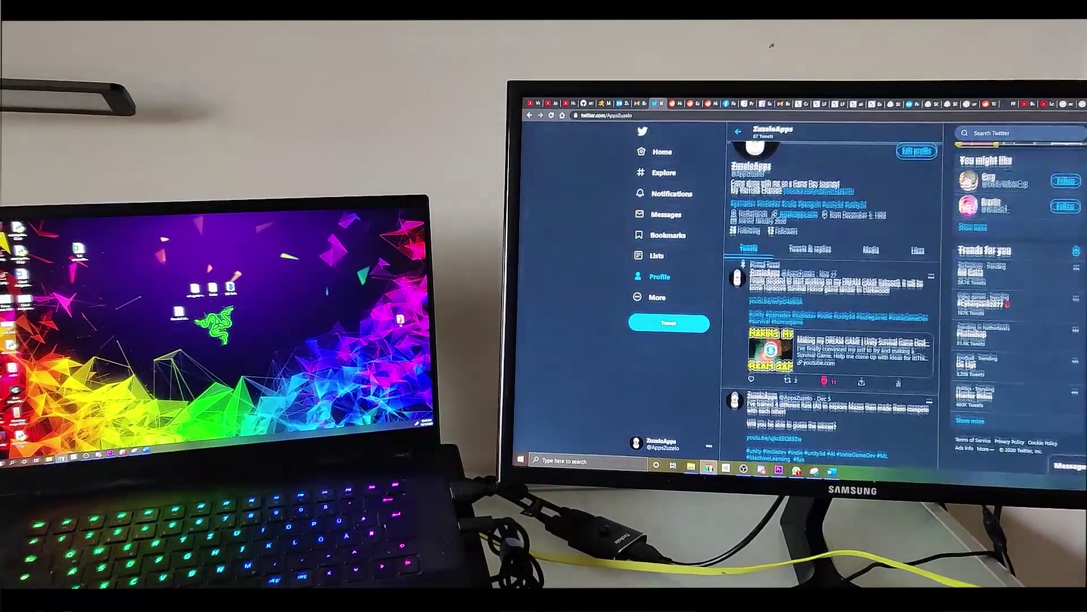
# Step: Scroll the Twitter timeline down to the channel-analytics post celebrating 200 subscribers
pyautogui.scroll(-5, 833, 340)
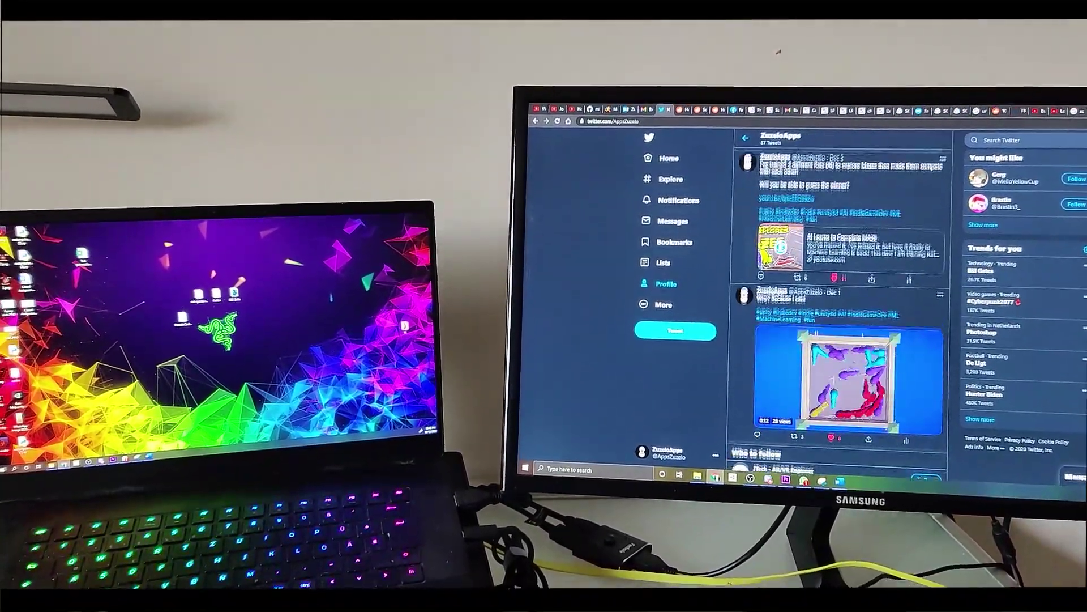
pyautogui.scroll(-5, 839, 340)
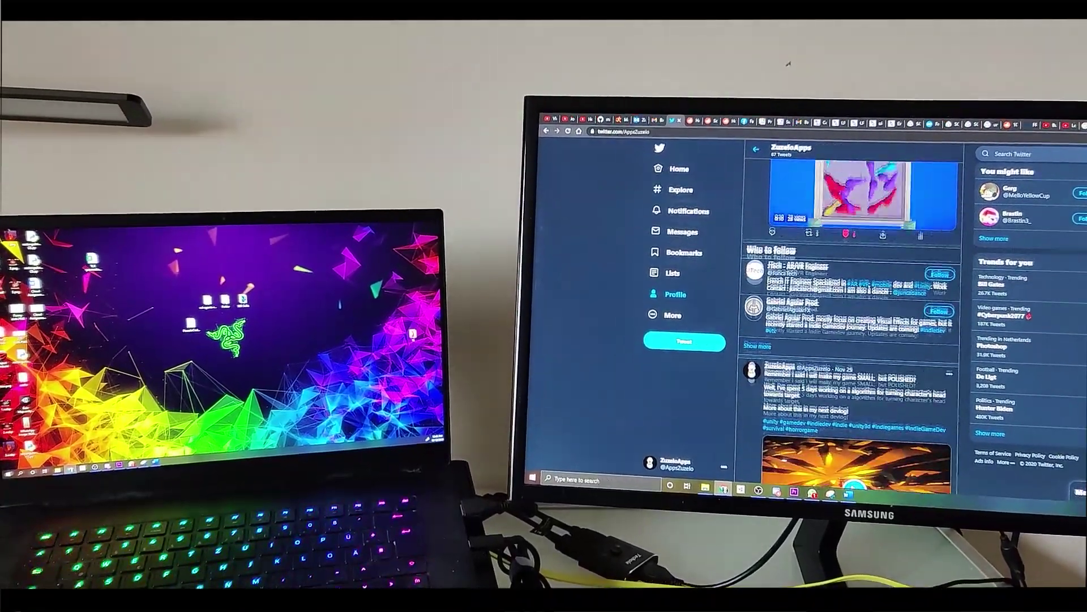
pyautogui.scroll(-5, 850, 340)
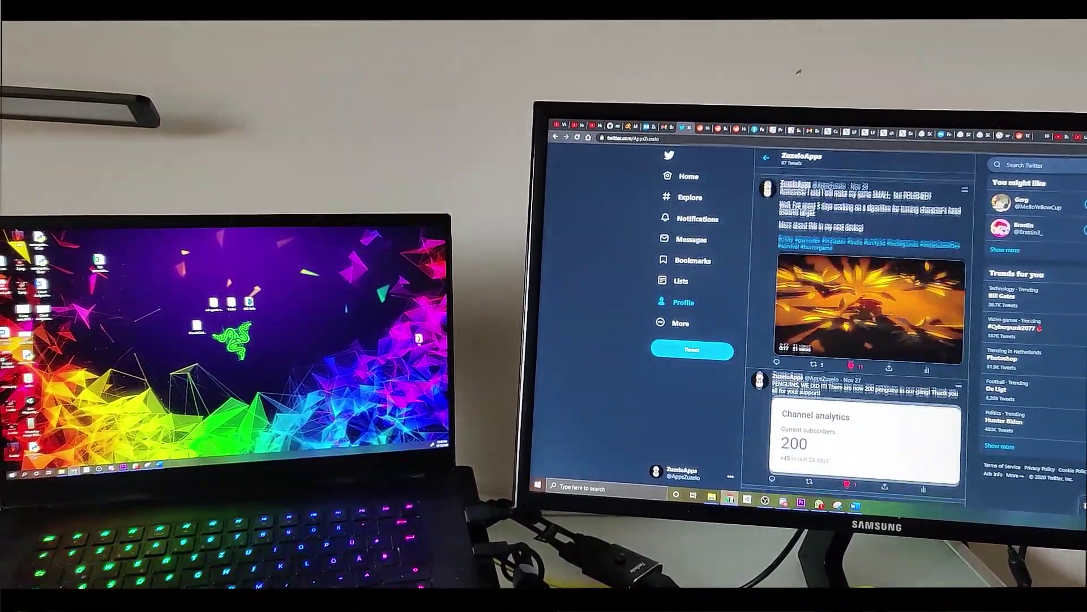